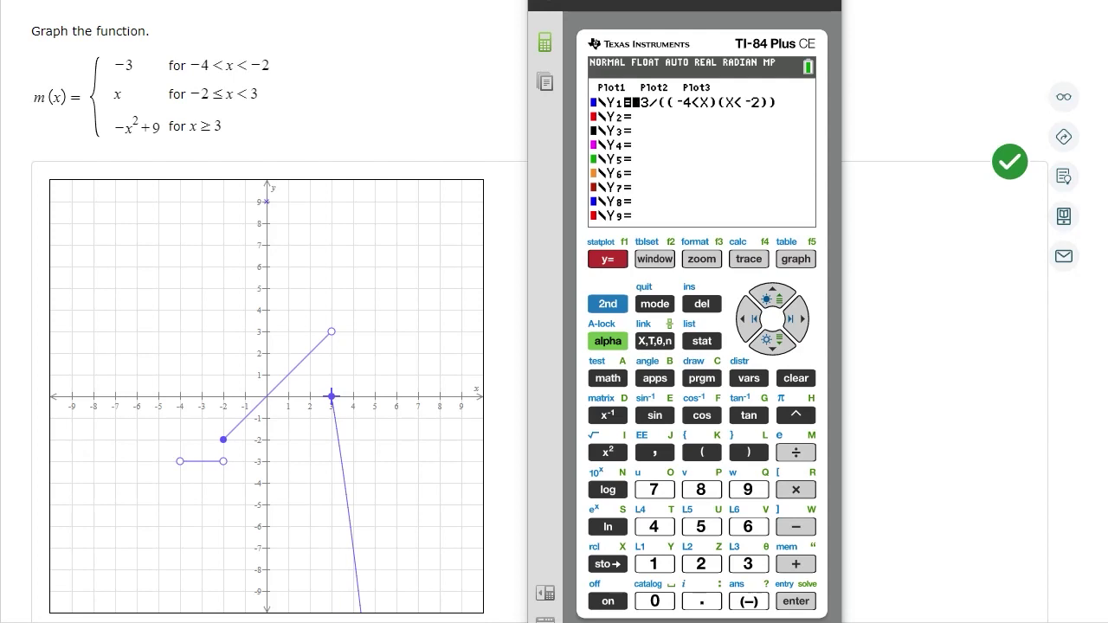
- On Y2, start X/((−2≤X) using the TEST menu's ≤ sign
{"action": "key", "text": "Down"}
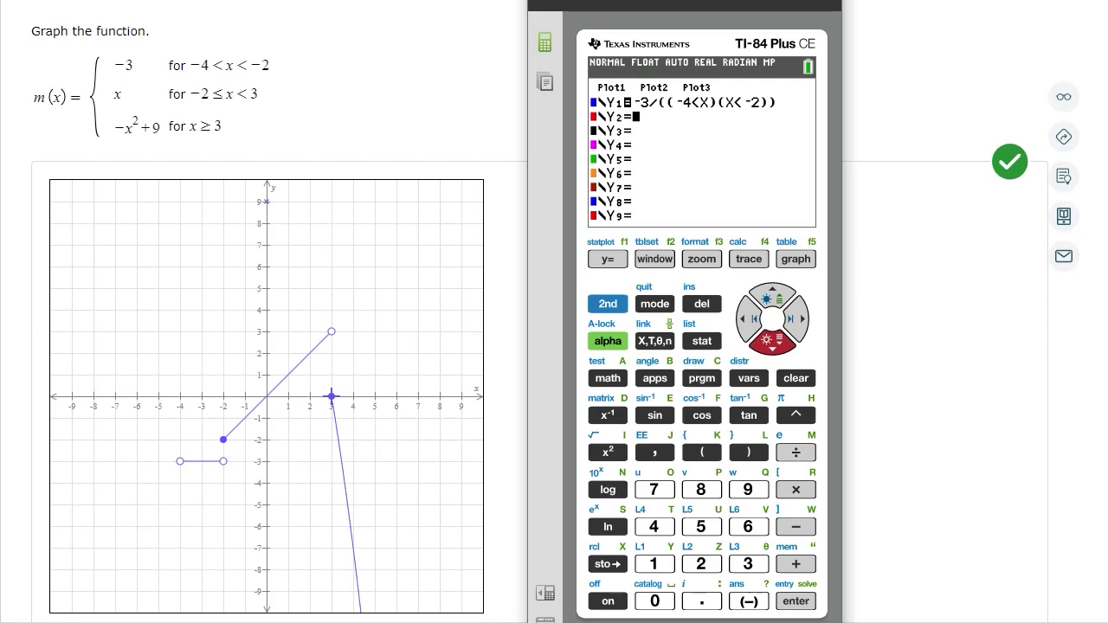
{"action": "left_click", "coordinate": [655, 341]}
{"action": "left_click", "coordinate": [796, 452]}
{"action": "left_click", "coordinate": [701, 452]}
{"action": "left_click", "coordinate": [701, 452]}
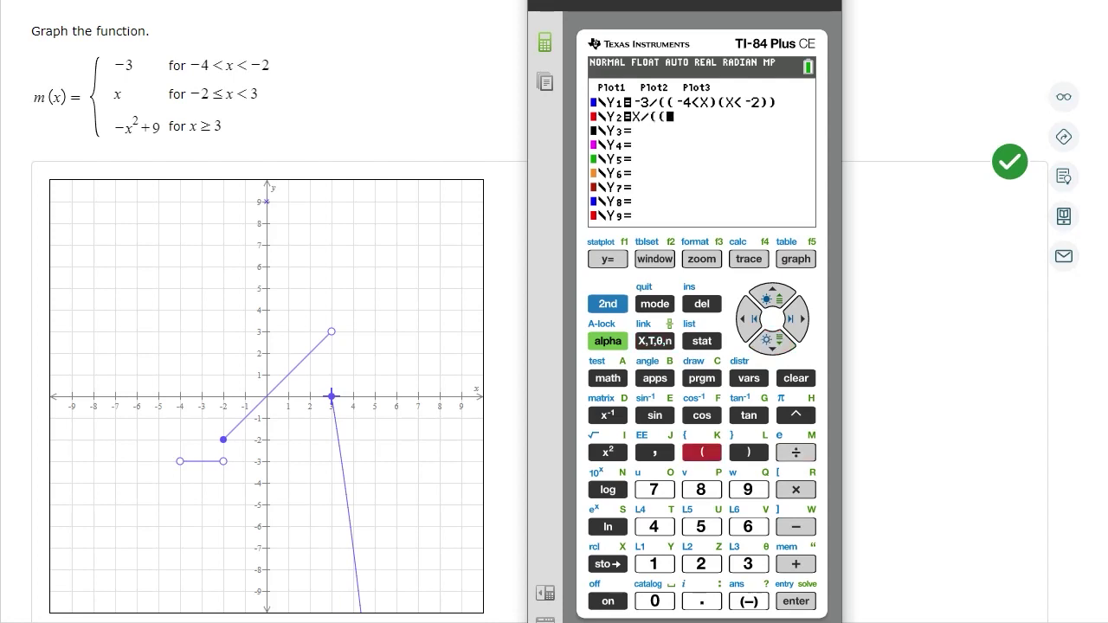
{"action": "left_click", "coordinate": [749, 601]}
{"action": "left_click", "coordinate": [701, 564]}
{"action": "left_click", "coordinate": [608, 304]}
{"action": "left_click", "coordinate": [608, 378]}
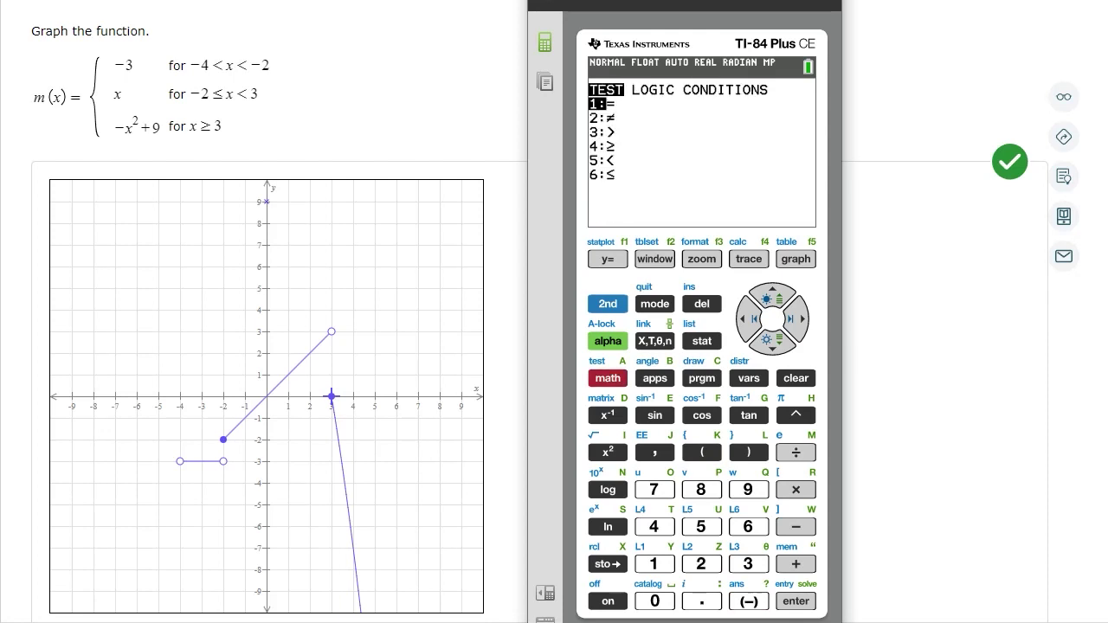
{"action": "left_click", "coordinate": [748, 526]}
{"action": "left_click", "coordinate": [655, 341]}
{"action": "left_click", "coordinate": [749, 452]}
- Finish Y2 with the second condition (X<3) and close the restriction
{"action": "left_click", "coordinate": [701, 452]}
{"action": "left_click", "coordinate": [655, 341]}
{"action": "left_click", "coordinate": [607, 304]}
{"action": "left_click", "coordinate": [607, 378]}
{"action": "left_click", "coordinate": [701, 526]}
{"action": "left_click", "coordinate": [748, 564]}
{"action": "left_click", "coordinate": [748, 452]}
{"action": "left_click", "coordinate": [749, 452]}
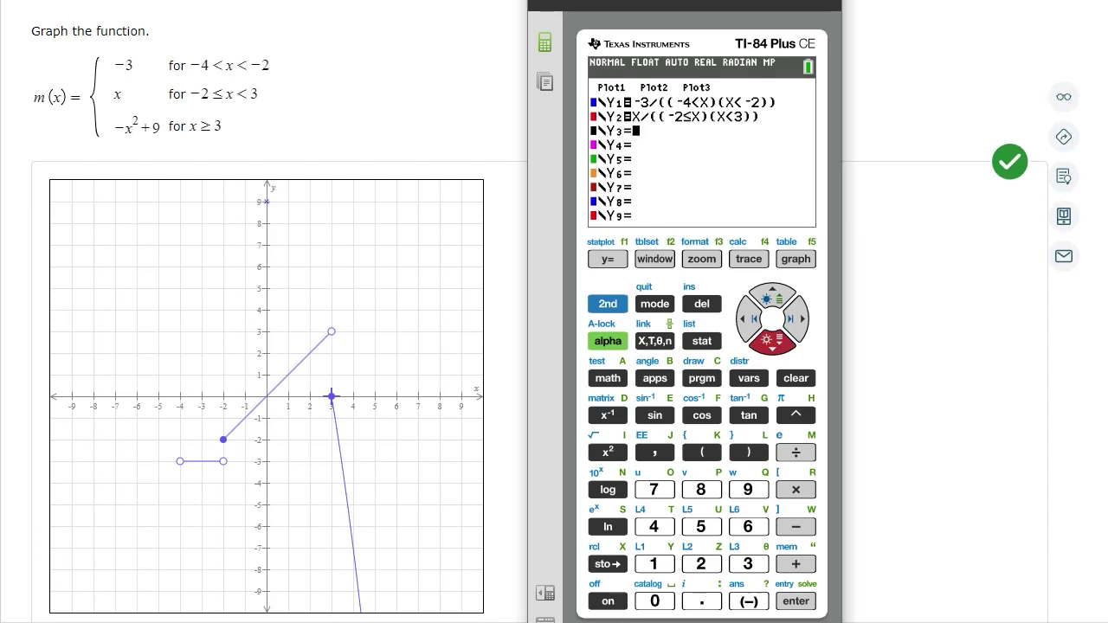
- Enter −X²+9 as the third function Y3
{"action": "left_click", "coordinate": [749, 600]}
{"action": "left_click", "coordinate": [655, 341]}
{"action": "left_click", "coordinate": [607, 452]}
{"action": "left_click", "coordinate": [795, 563]}
{"action": "left_click", "coordinate": [748, 489]}
- Restrict Y3 with /(X≥3) and quit to the calculator home screen
{"action": "left_click", "coordinate": [795, 452]}
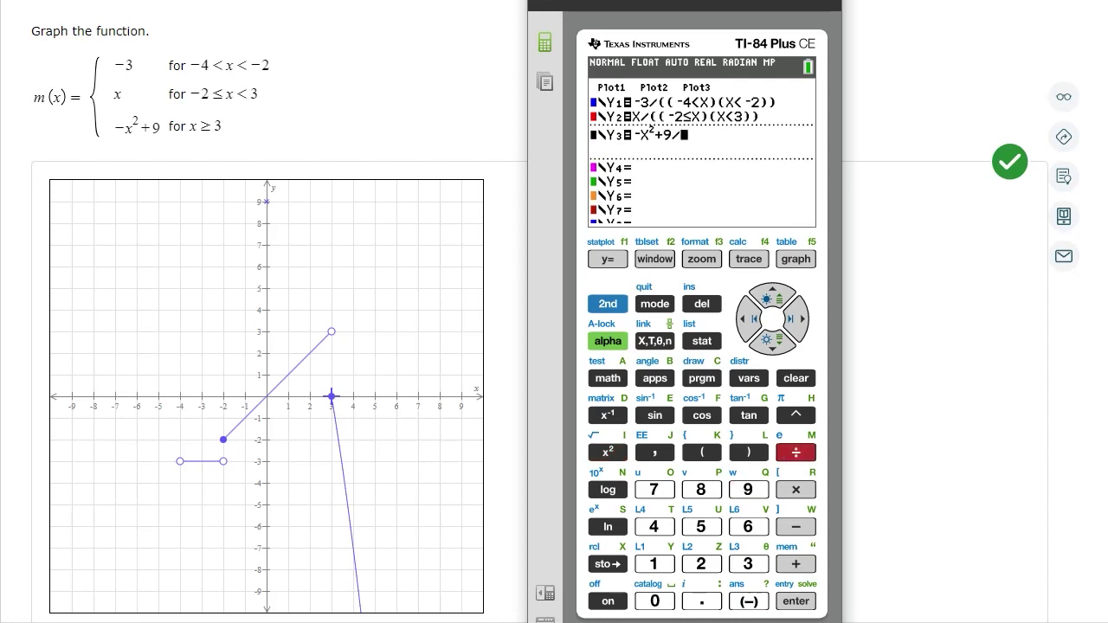
{"action": "type", "text": "(X"}
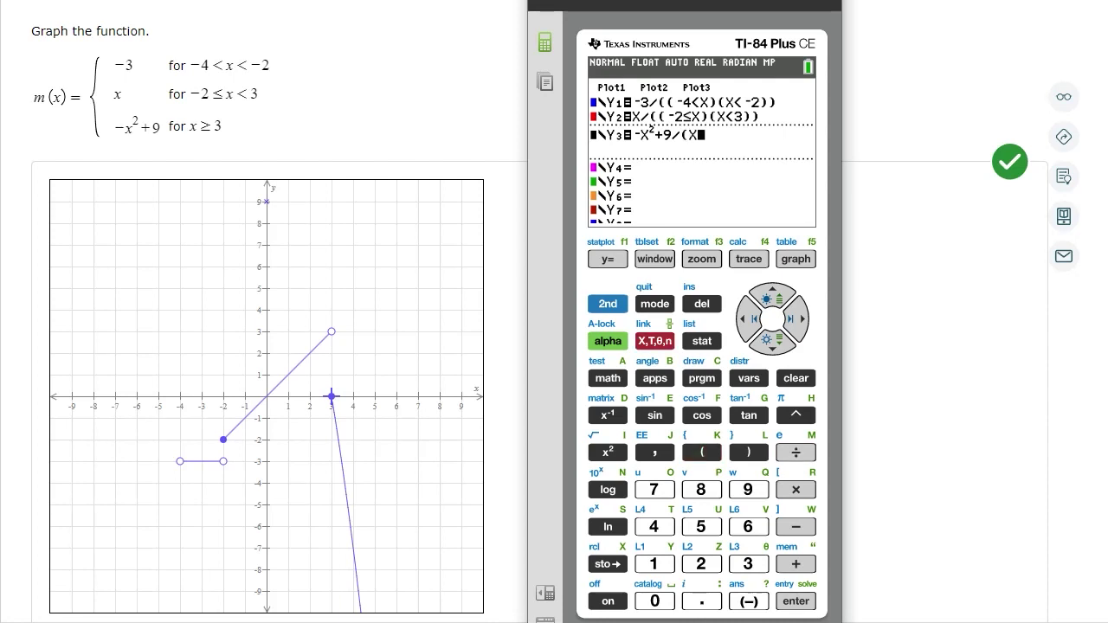
{"action": "left_click", "coordinate": [607, 304]}
{"action": "left_click", "coordinate": [608, 379]}
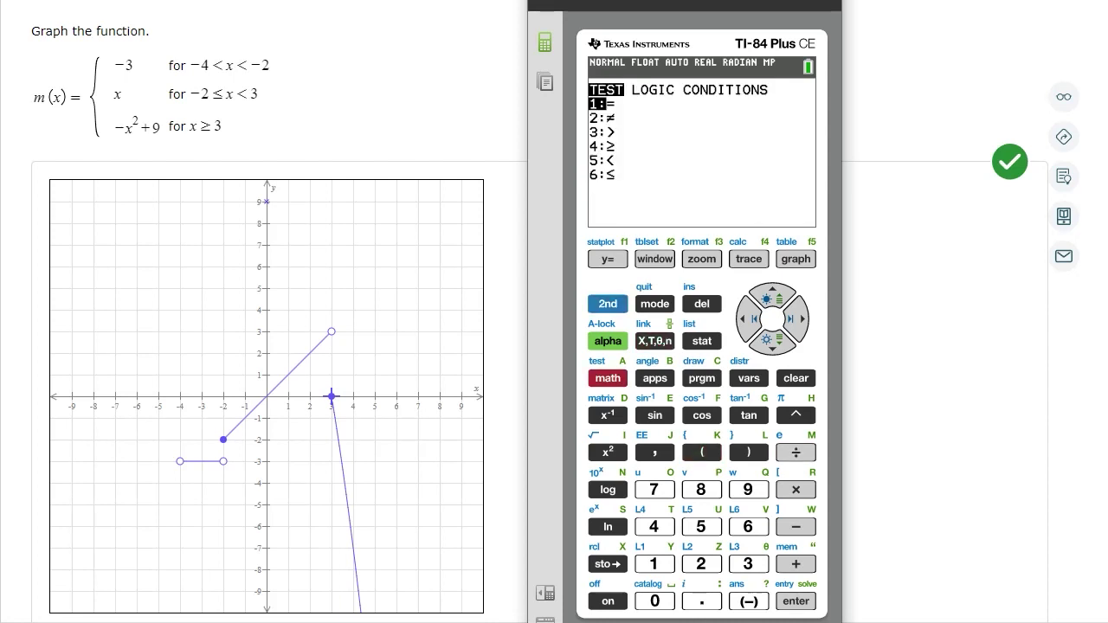
{"action": "key", "text": "4"}
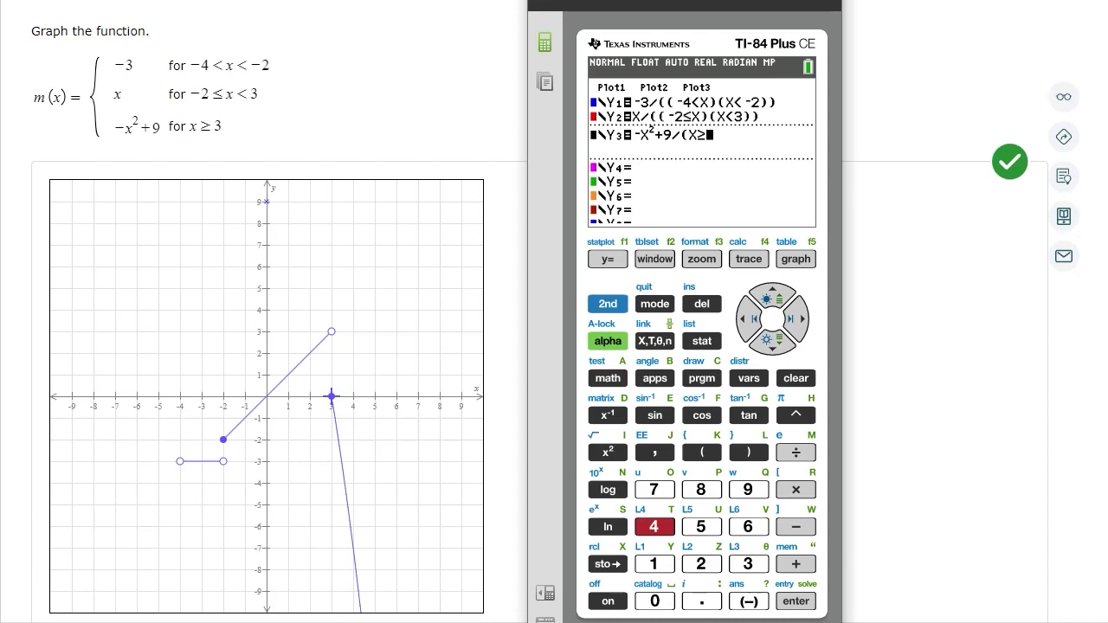
{"action": "type", "text": "3)"}
{"action": "left_click", "coordinate": [608, 304]}
{"action": "left_click", "coordinate": [655, 304]}
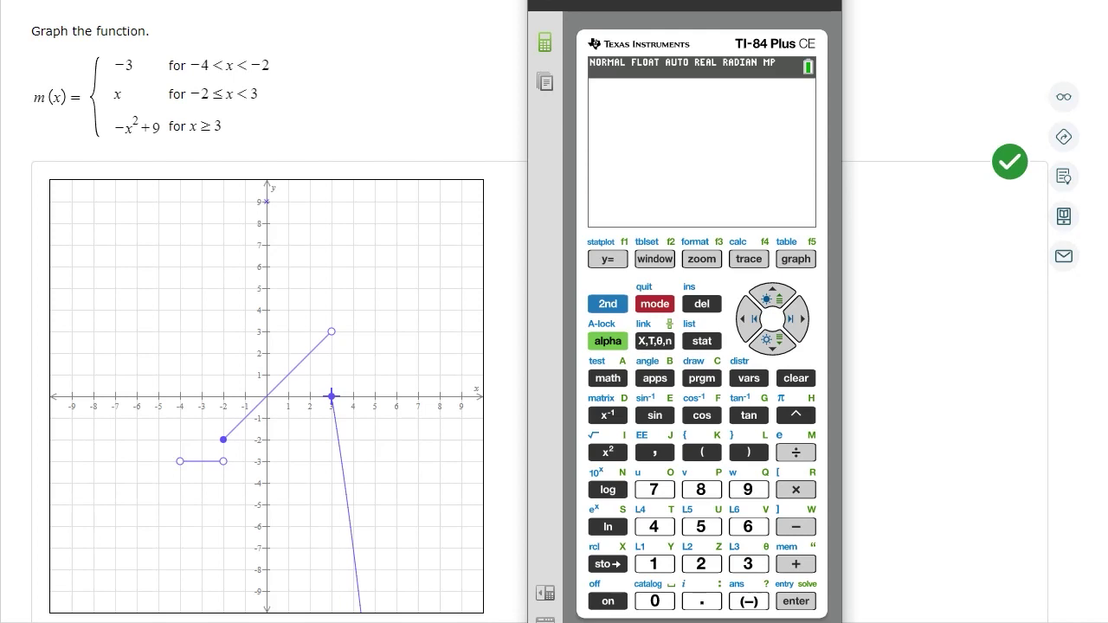
- Graph the three functions using ZOOM 6:ZStandard
{"action": "left_click", "coordinate": [701, 259]}
{"action": "key", "text": "6"}
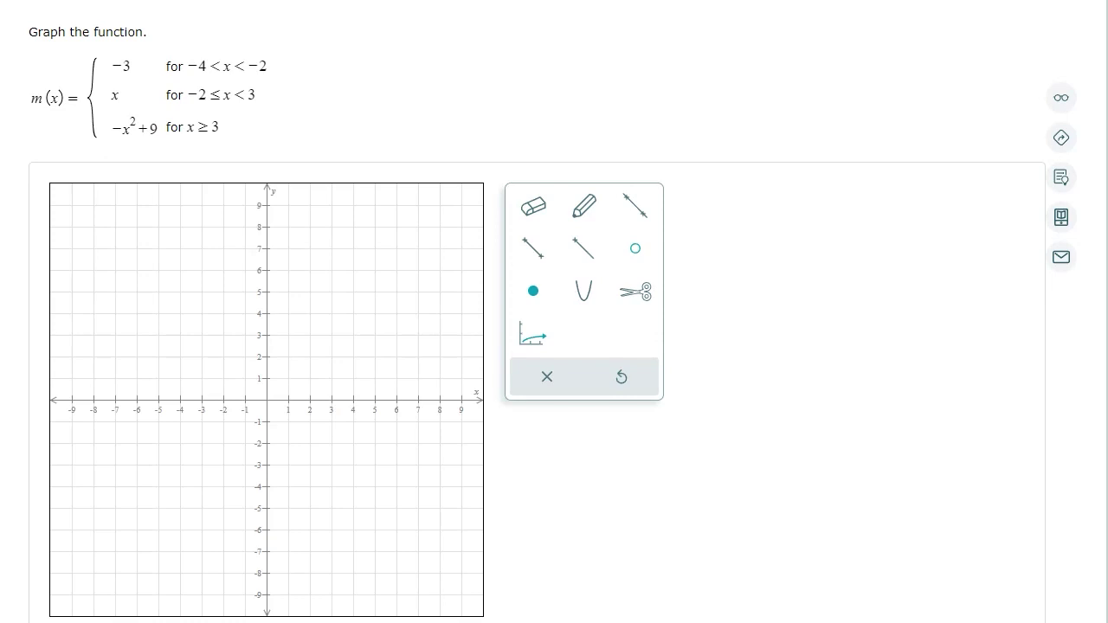
- Place hollow dots at (−4, −3) and (−2, −3) and join them with a segment
{"action": "left_click", "coordinate": [635, 249]}
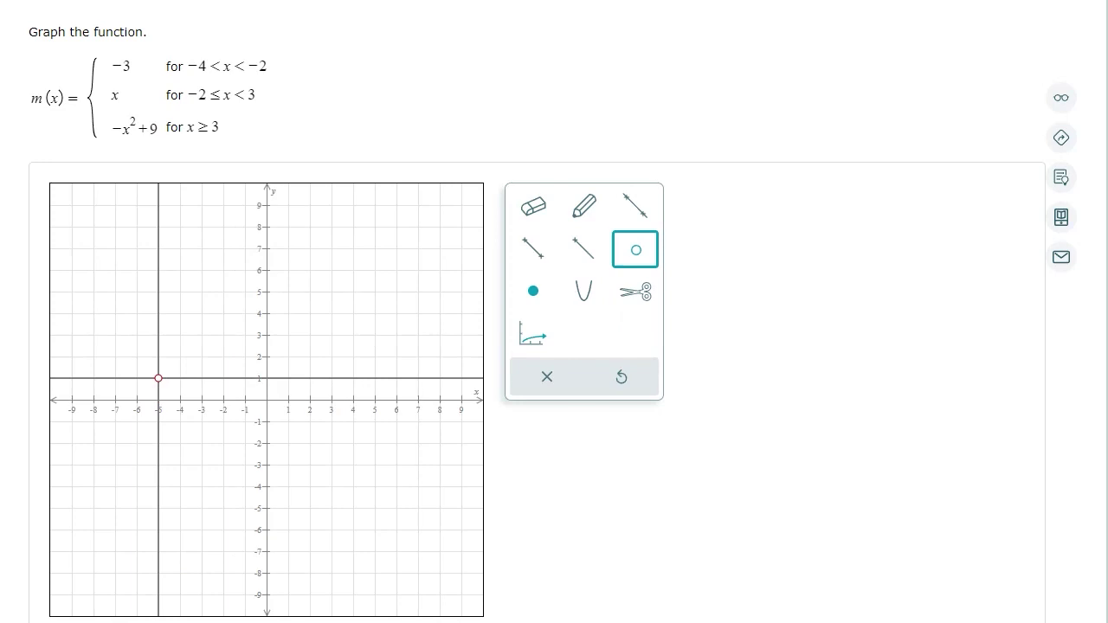
{"action": "left_click", "coordinate": [180, 465]}
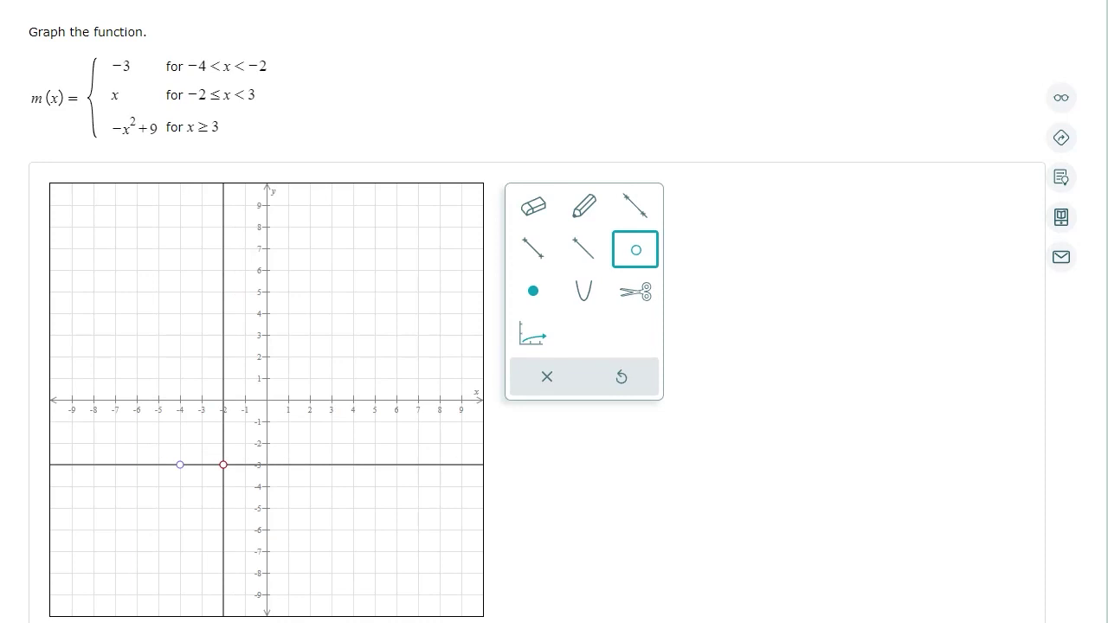
{"action": "left_click", "coordinate": [223, 465]}
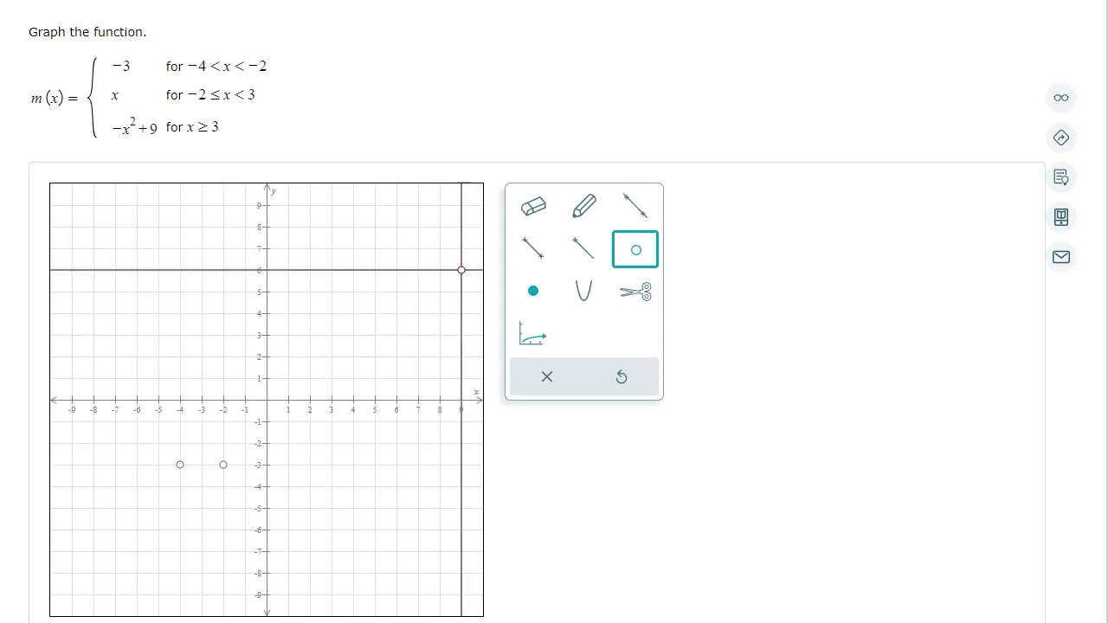
{"action": "left_click", "coordinate": [532, 249]}
{"action": "left_click", "coordinate": [180, 465]}
{"action": "left_click", "coordinate": [223, 465]}
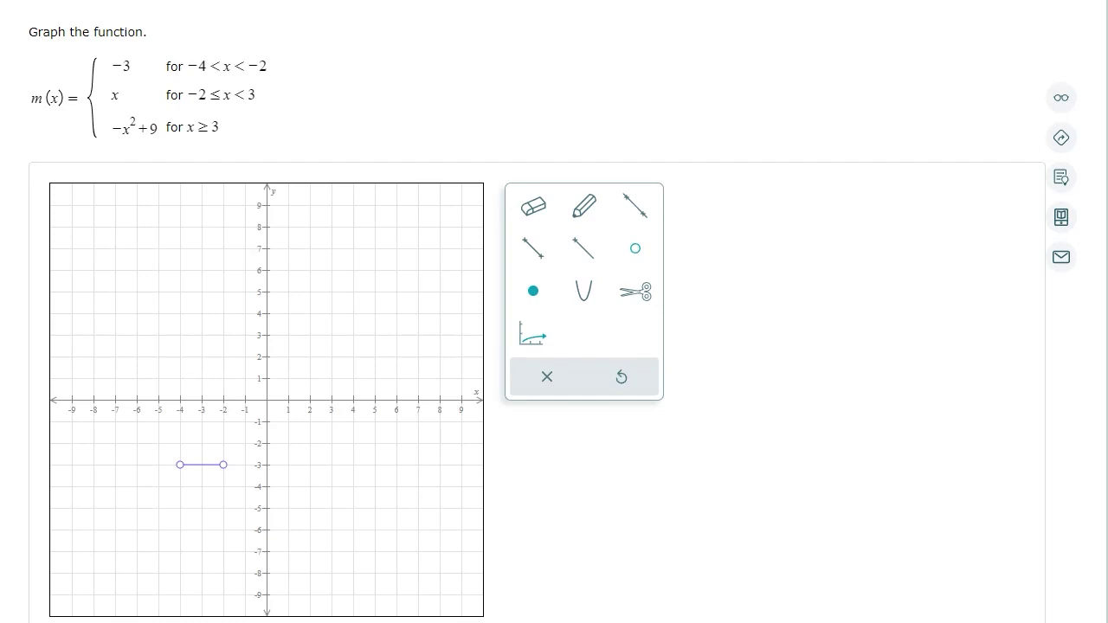
- Place a solid dot at (−2, −2) and a hollow dot at (3, 3)
{"action": "left_click", "coordinate": [533, 291]}
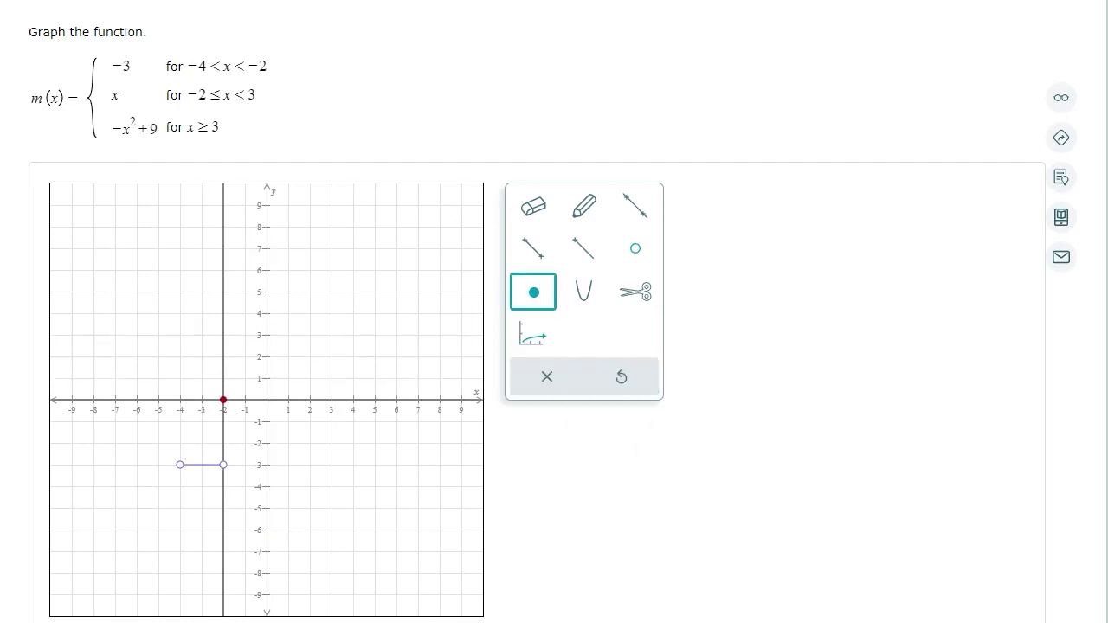
{"action": "left_click", "coordinate": [223, 443]}
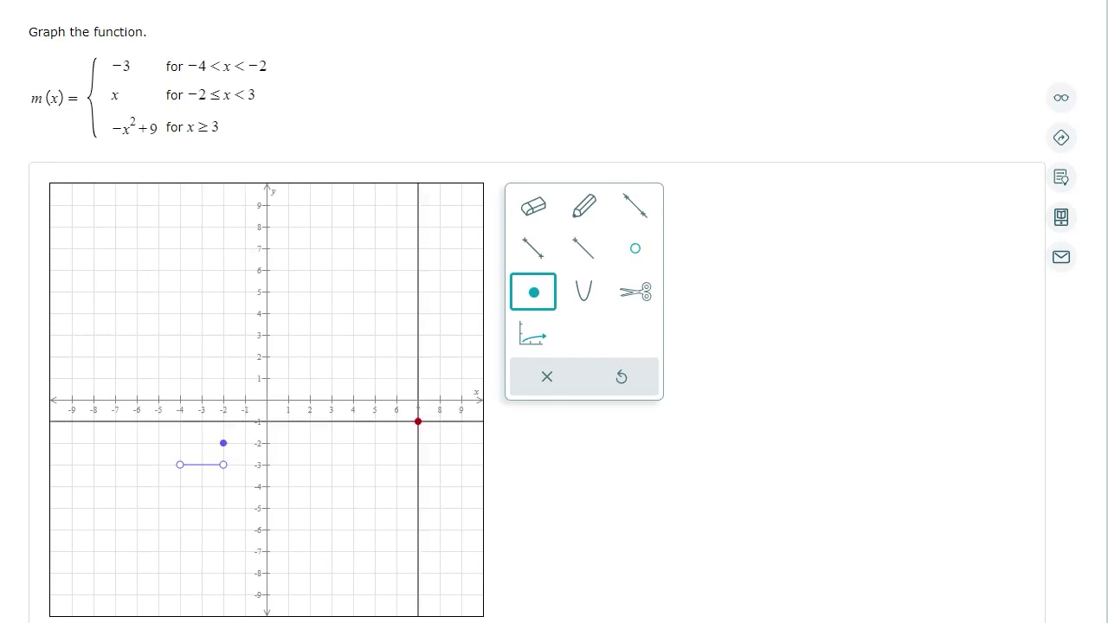
{"action": "left_click", "coordinate": [635, 248]}
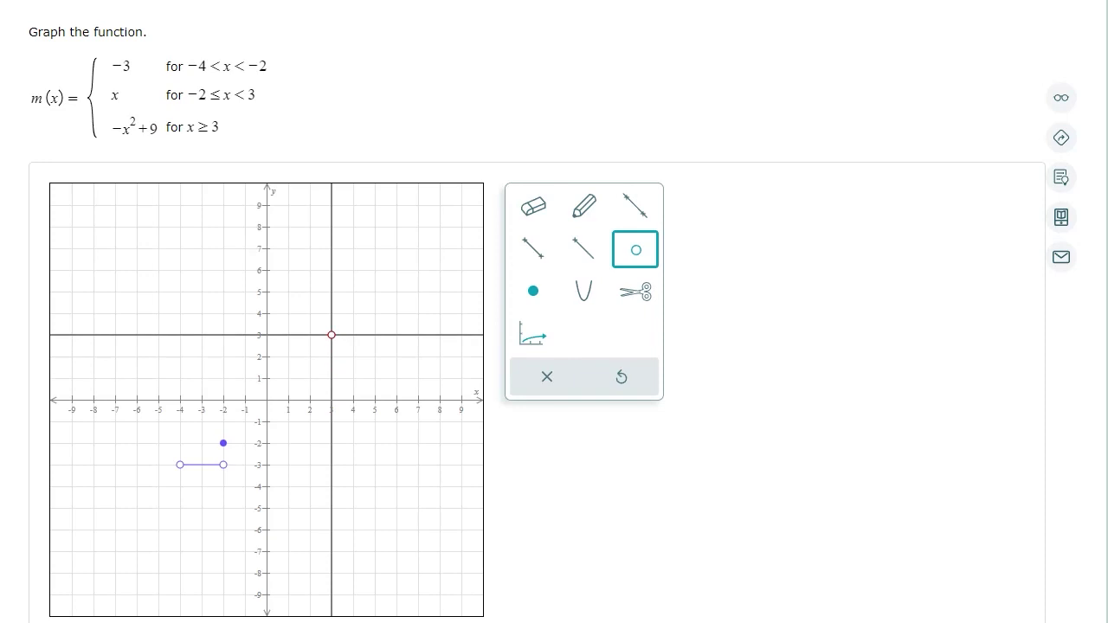
{"action": "left_click", "coordinate": [332, 334]}
- Draw a line segment from (−2, −2) to (3, 3)
{"action": "left_click", "coordinate": [532, 249]}
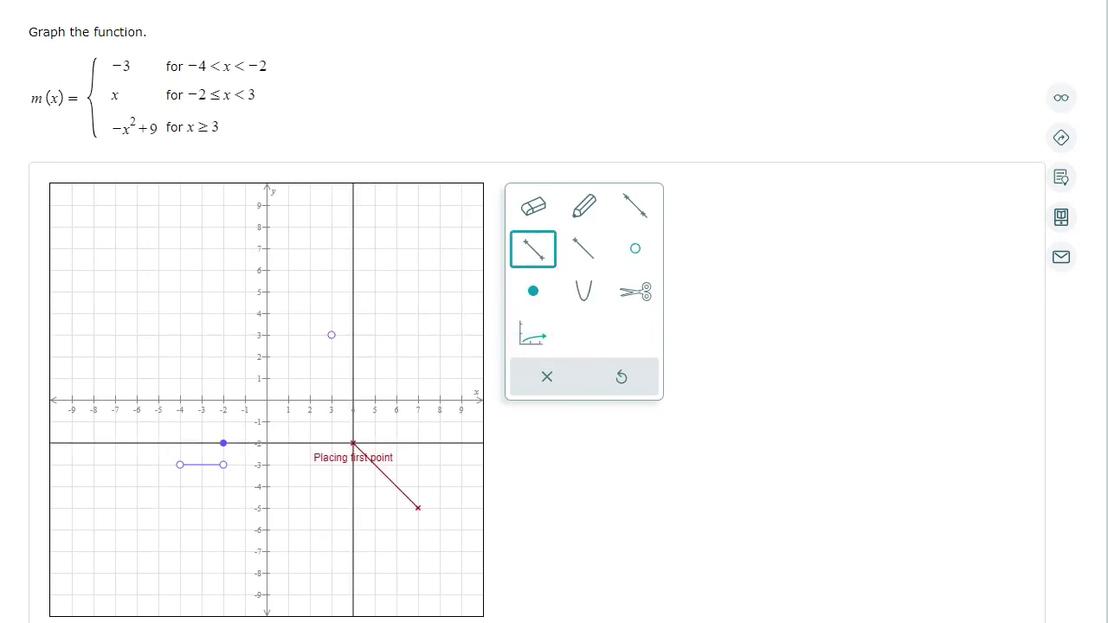
{"action": "left_click", "coordinate": [223, 442]}
{"action": "left_click", "coordinate": [331, 334]}
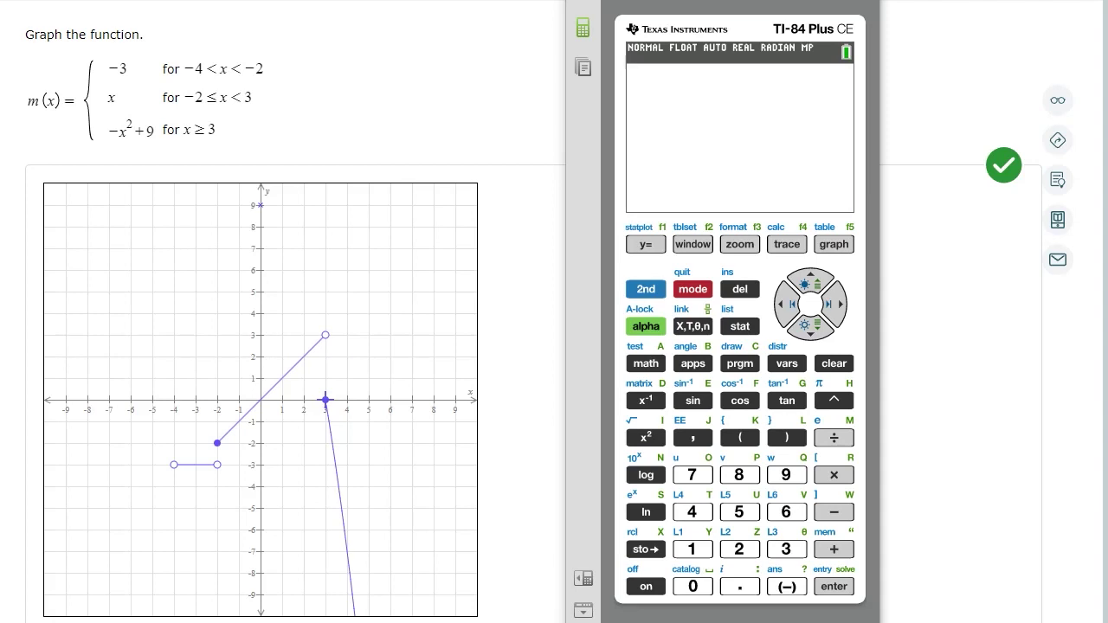
- Show Y1=−X²+9 in the Y= list and graph it with ZStandard
{"action": "key", "text": "F1"}
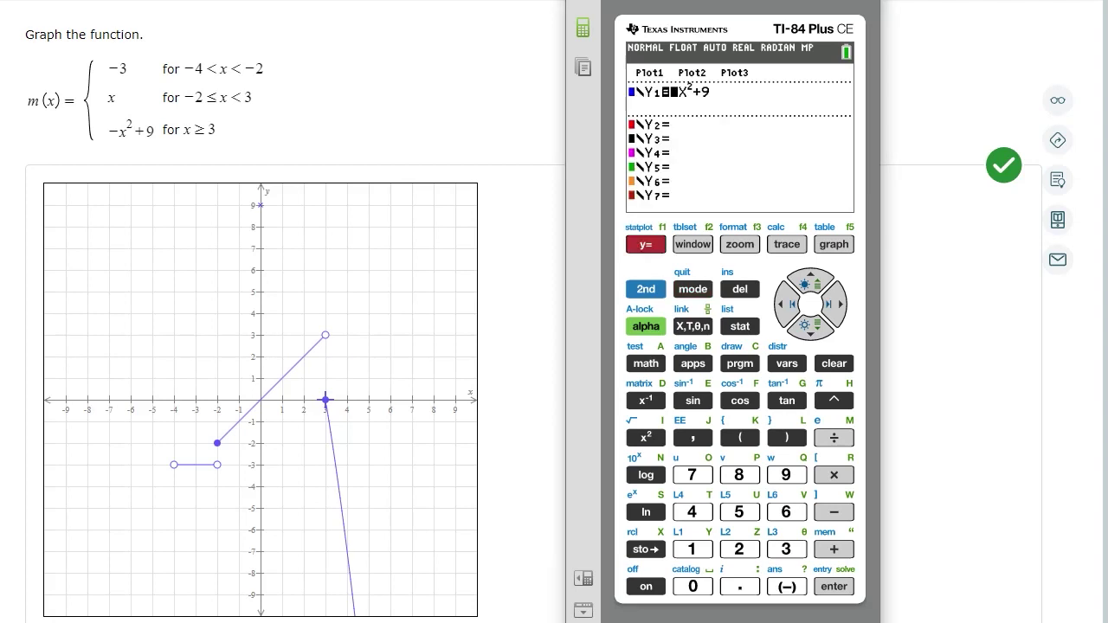
{"action": "key", "text": "F3"}
{"action": "key", "text": "6"}
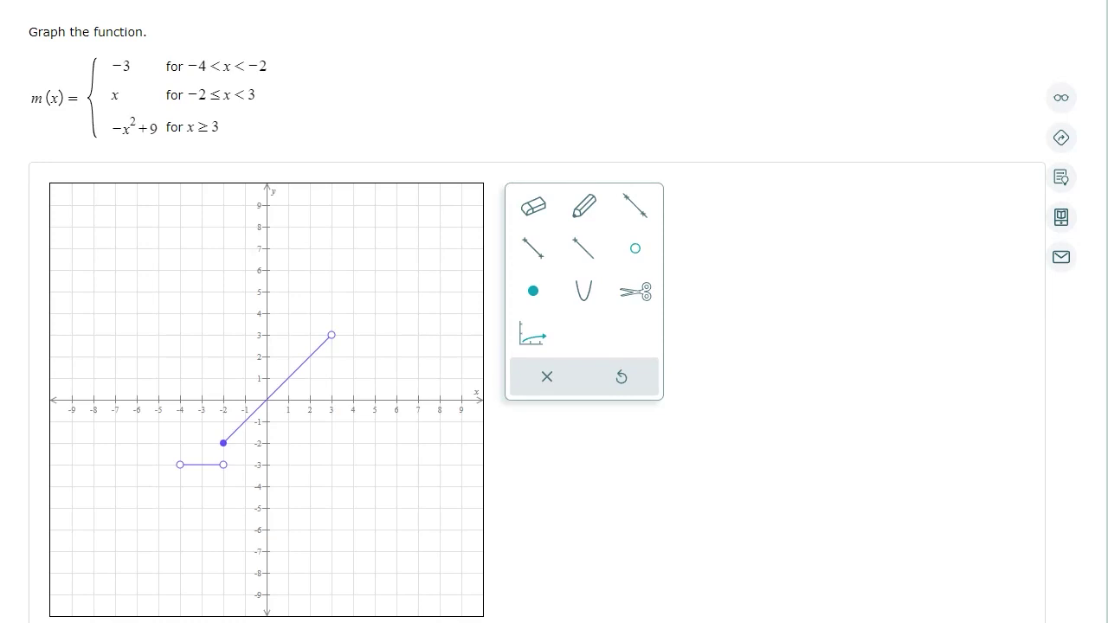
- Draw a parabola with vertex (0, 9), opening downward, through (3, 0)
{"action": "left_click", "coordinate": [584, 291]}
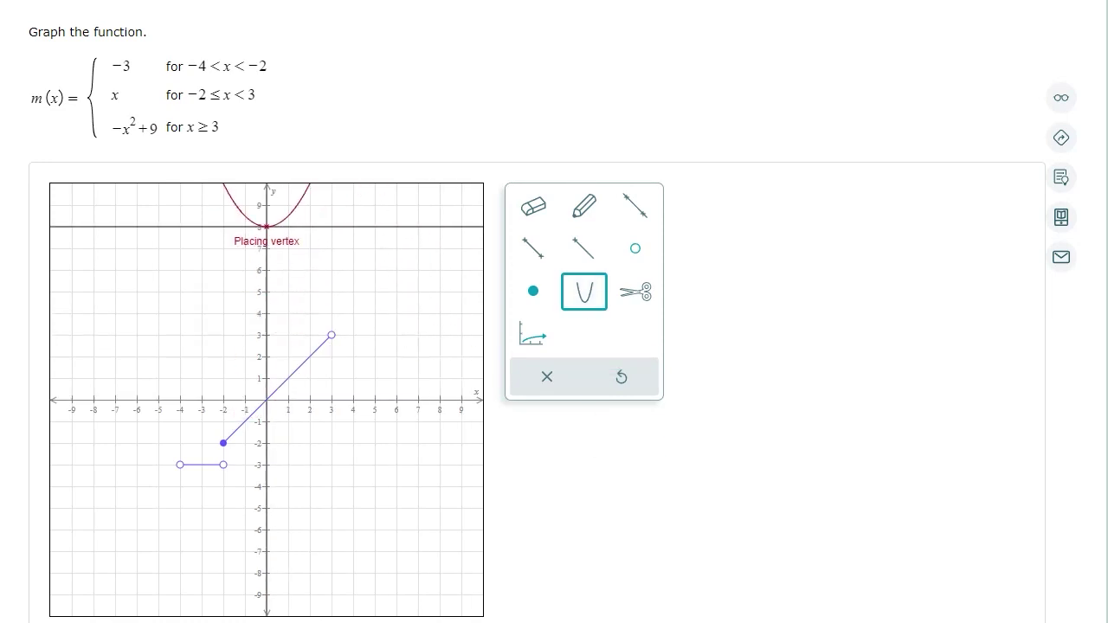
{"action": "left_click", "coordinate": [267, 206]}
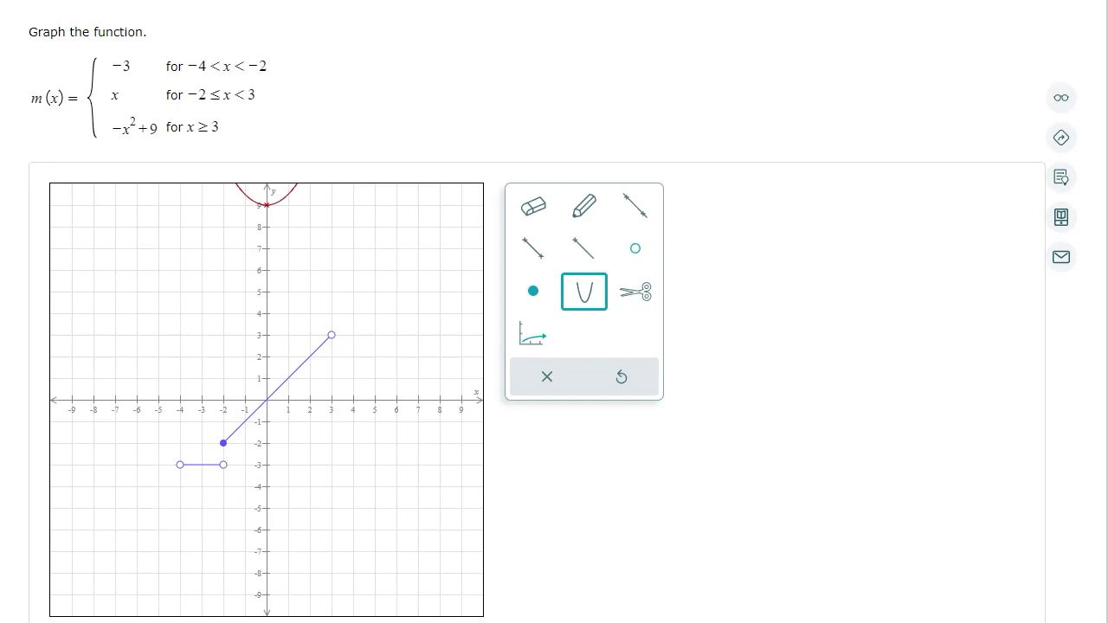
{"action": "left_click", "coordinate": [331, 400]}
{"action": "left_click", "coordinate": [331, 400]}
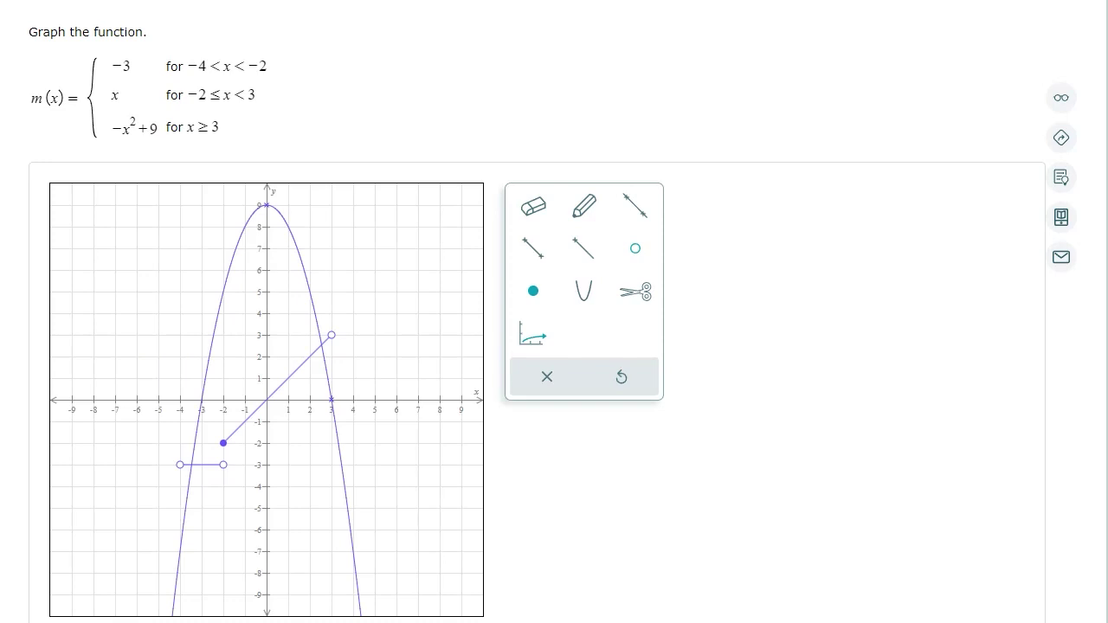
- Use the scissors tool to cut the parabola at the entered point (3, 0)
{"action": "left_click", "coordinate": [635, 291]}
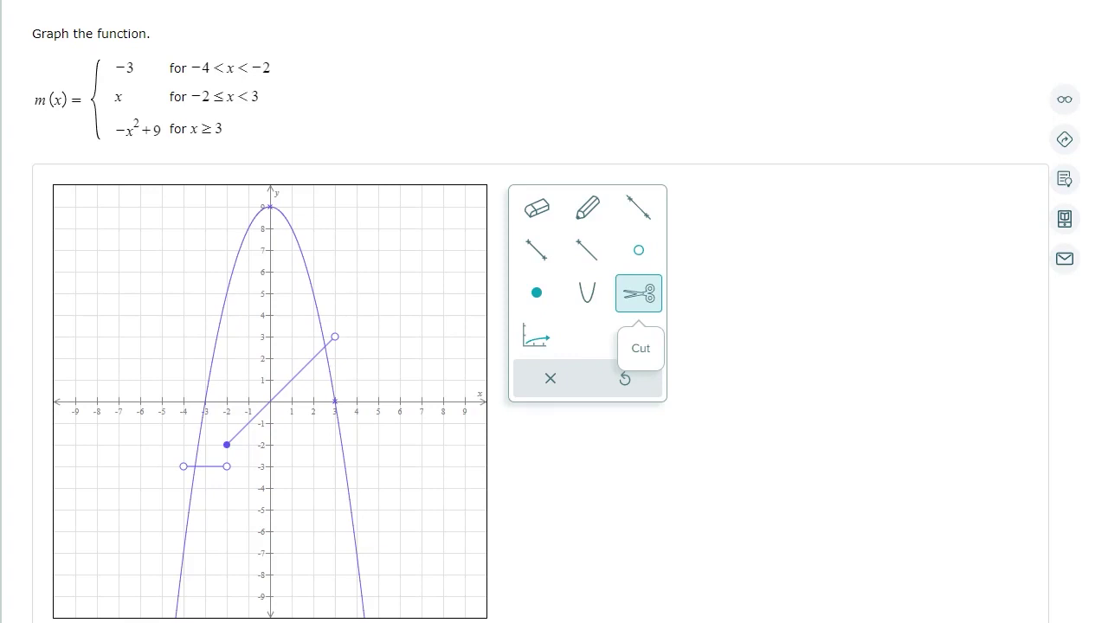
{"action": "scroll", "coordinate": [554, 347], "scroll_direction": "down", "scroll_amount": 1}
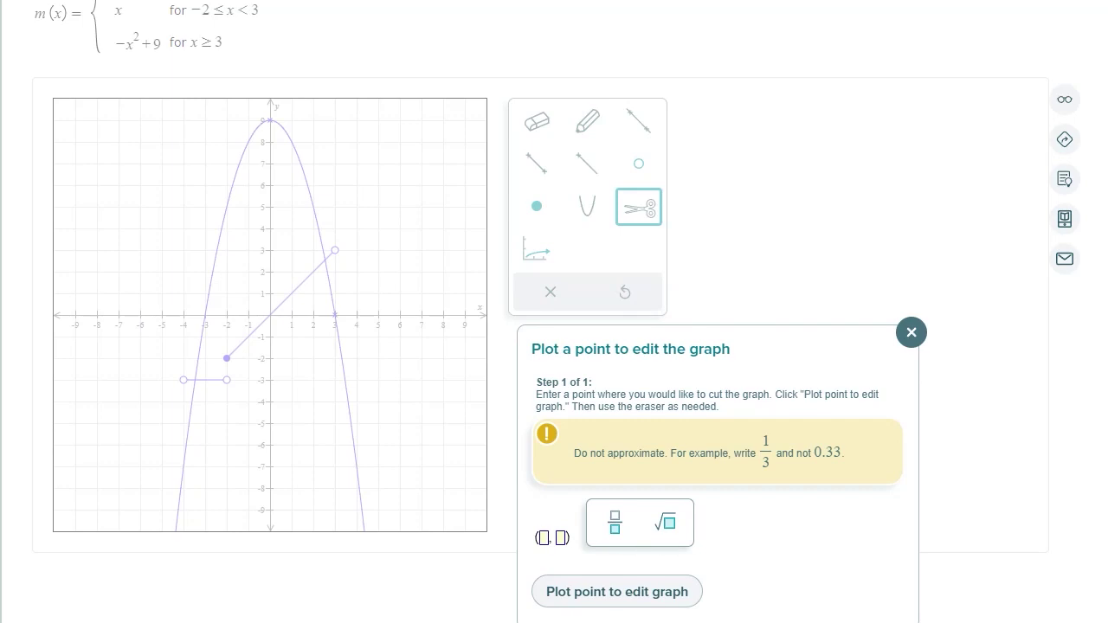
{"action": "left_click", "coordinate": [542, 538]}
{"action": "type", "text": "3"}
{"action": "key", "text": "Tab"}
{"action": "type", "text": "0"}
{"action": "key", "text": "Return"}
- Erase the parabola's left part and add a solid dot at (3, 0)
{"action": "left_click", "coordinate": [537, 121]}
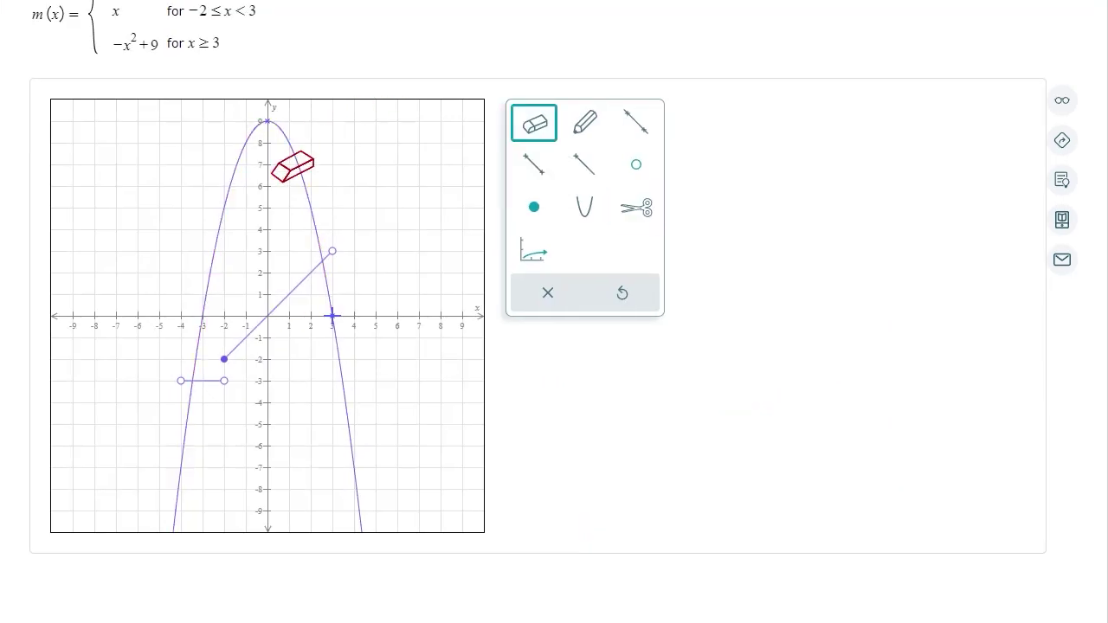
{"action": "left_click", "coordinate": [299, 159]}
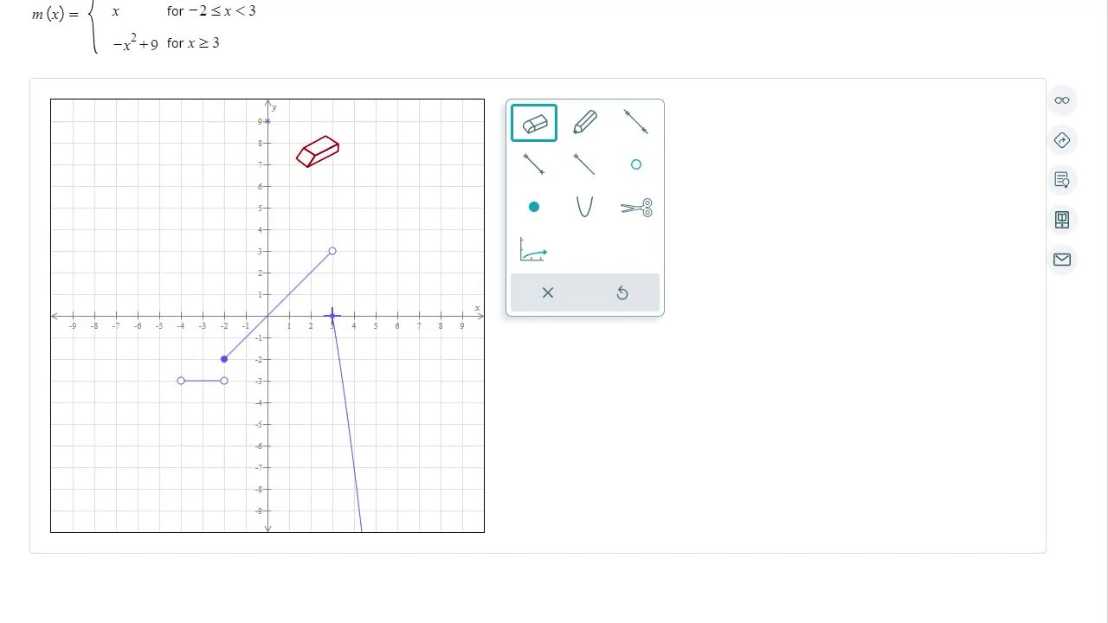
{"action": "left_click", "coordinate": [636, 164]}
{"action": "left_click", "coordinate": [534, 208]}
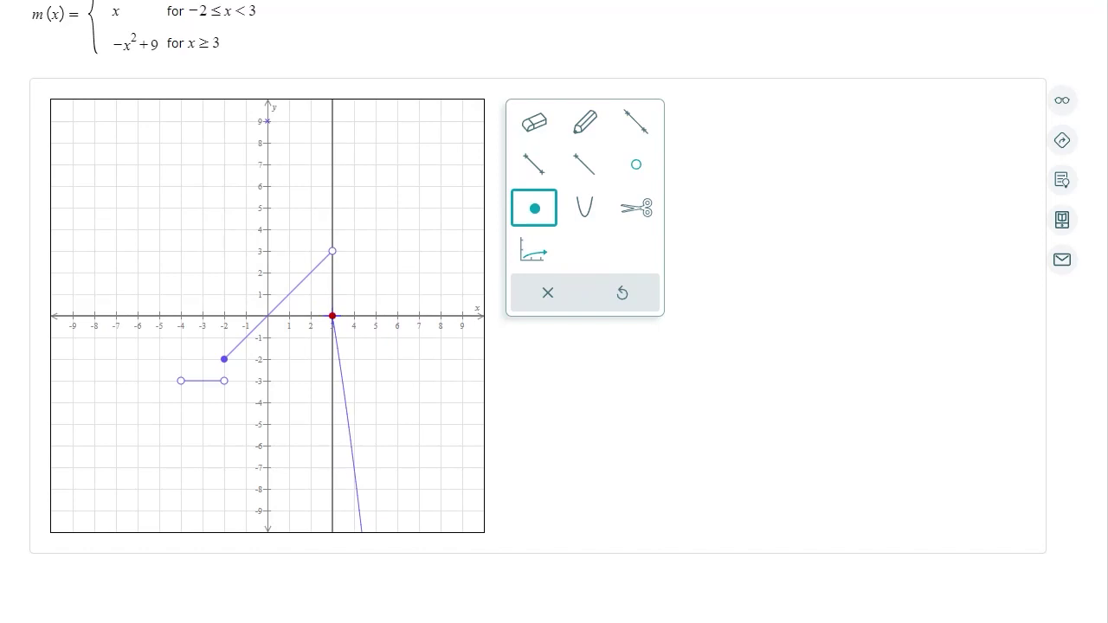
{"action": "left_click", "coordinate": [333, 316]}
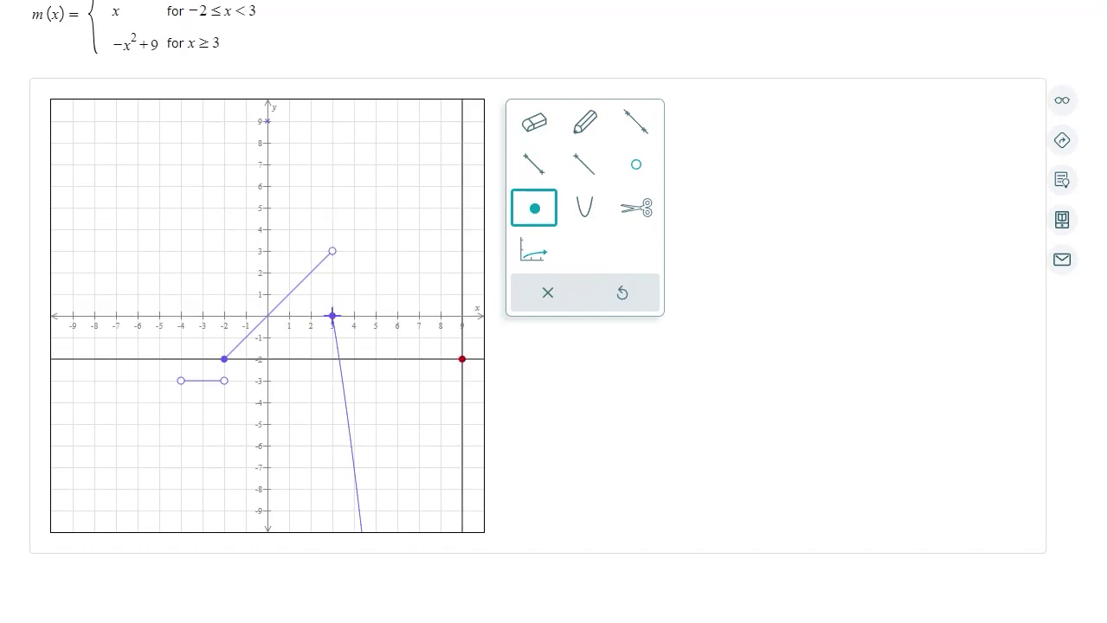